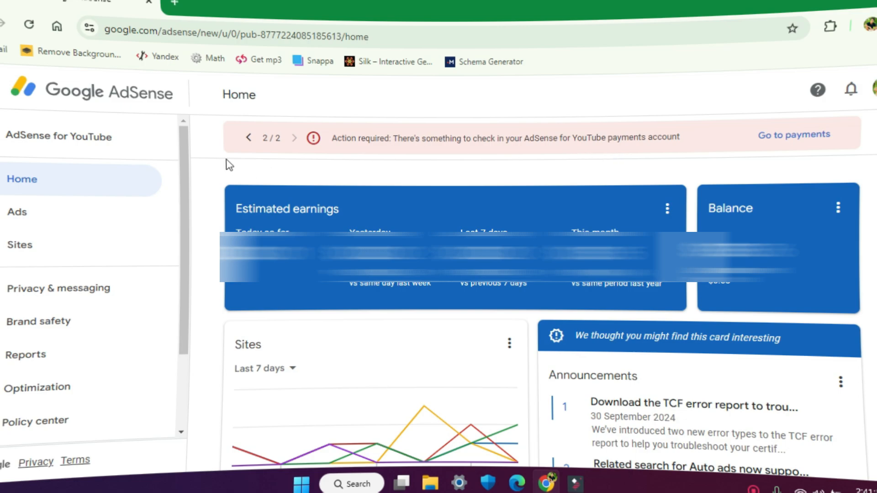
Step: Go to the AdSense (India) payments account from the action-required alert and open its tax info through the expiring tax form notice
click(249, 137)
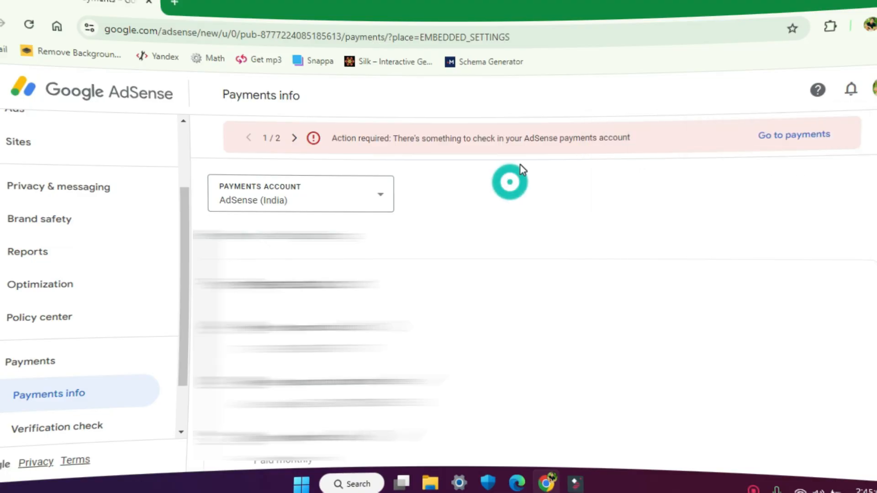
click(786, 136)
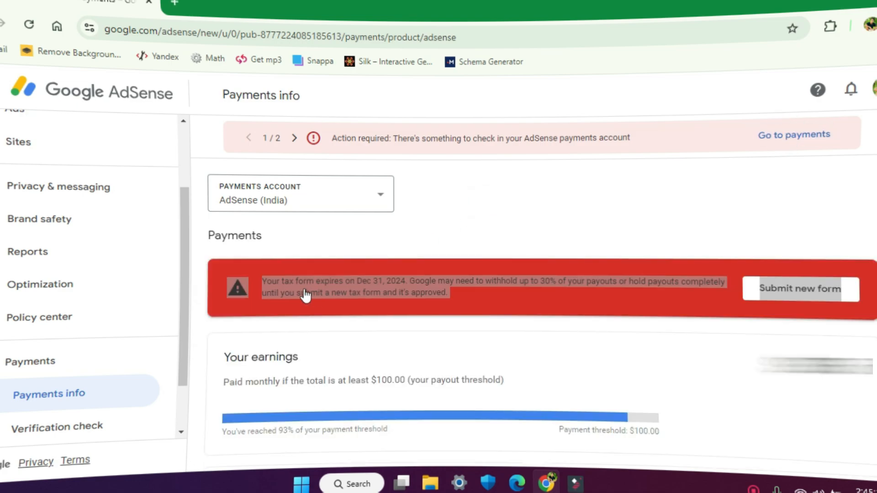
click(539, 325)
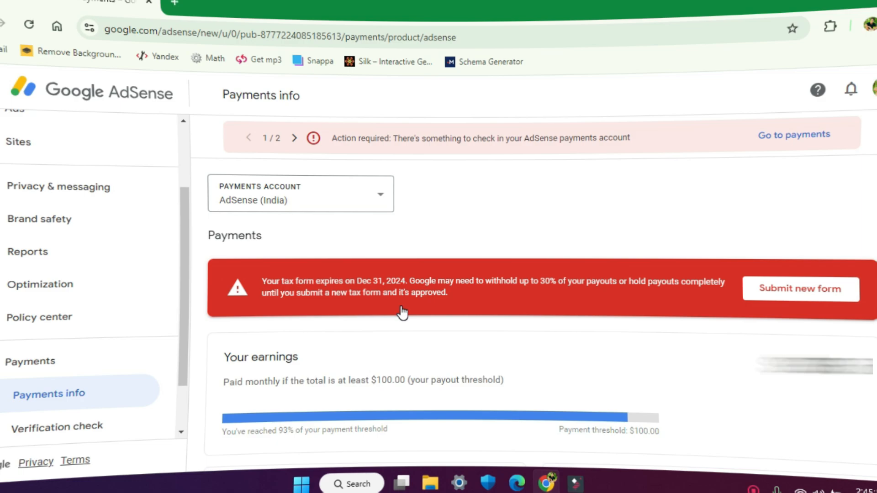
click(813, 296)
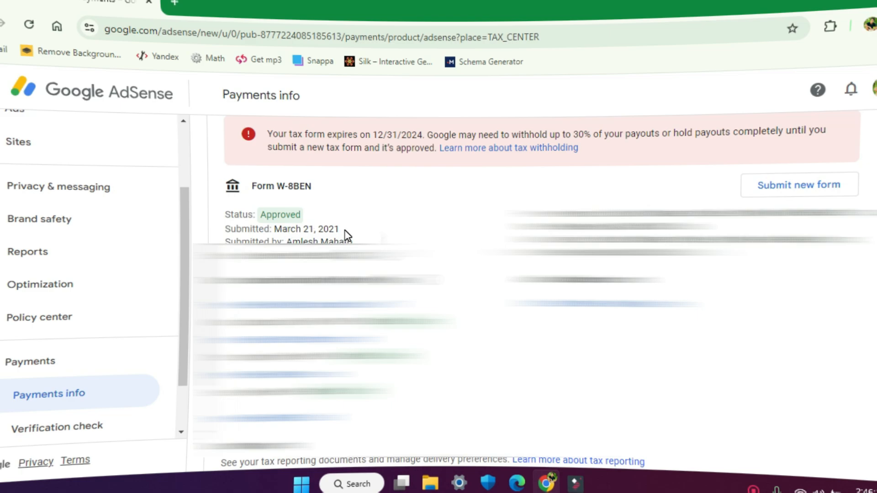
Step: Request a new tax form to replace the previously submitted Form W-8BEN and review the instructions for starting it
click(776, 192)
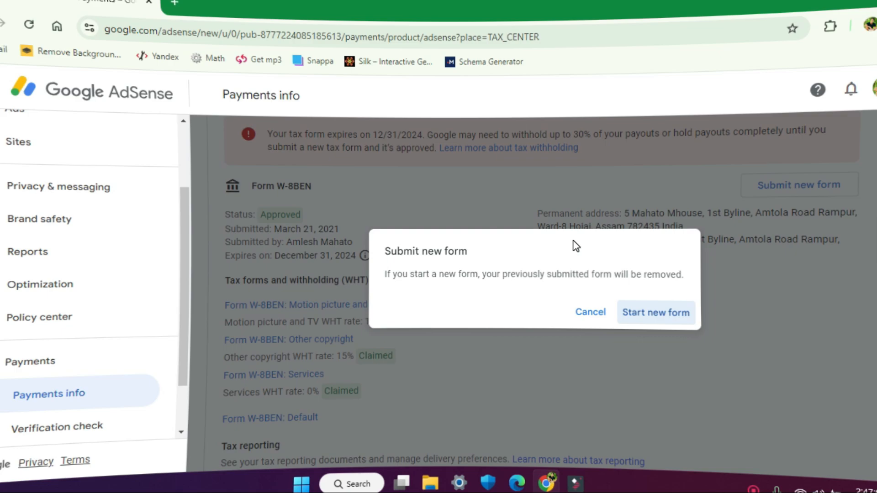
click(661, 313)
scroll(551, 311, down, 2)
scroll(550, 306, up, 2)
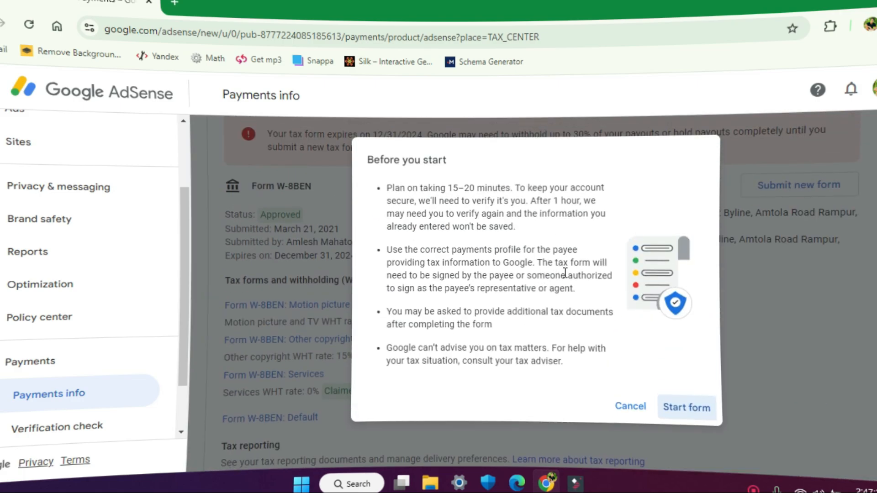
Step: Start the new tax form and verify the account owner's identity by entering the account password
click(679, 411)
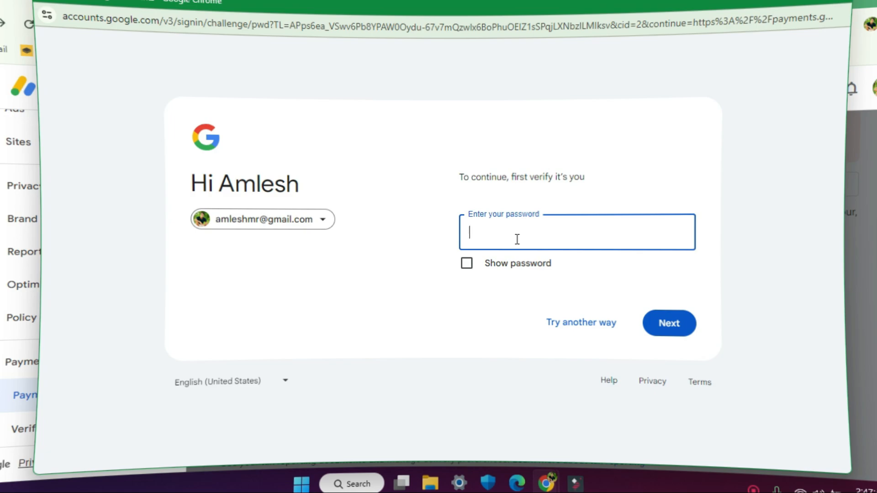
key(ctrl+v)
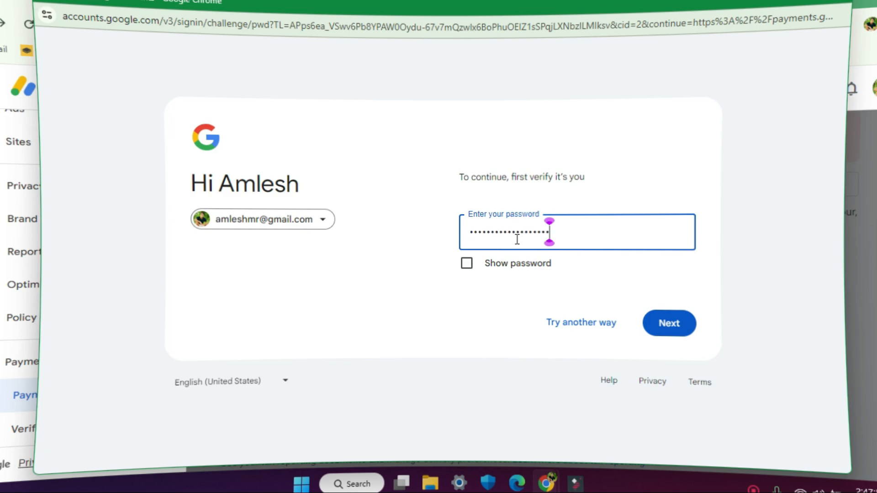
click(676, 326)
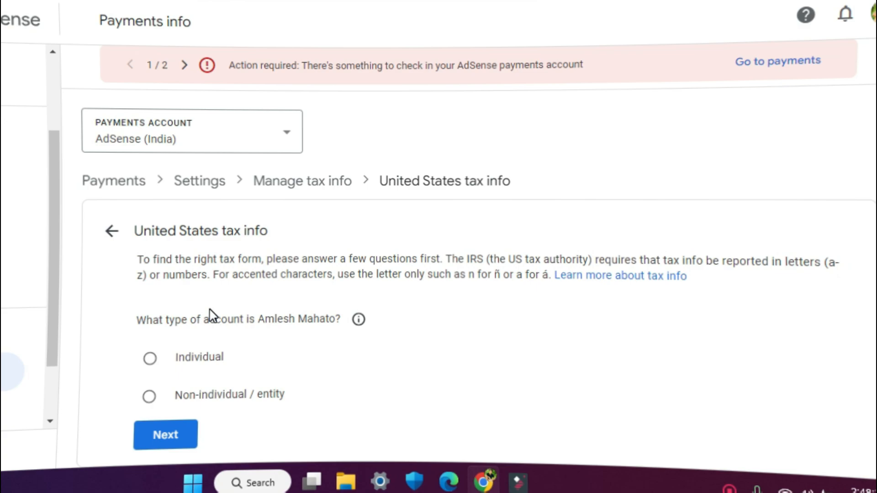
Step: Set the account type to Individual and answer No to being a citizen or resident of the United States
click(155, 366)
click(177, 450)
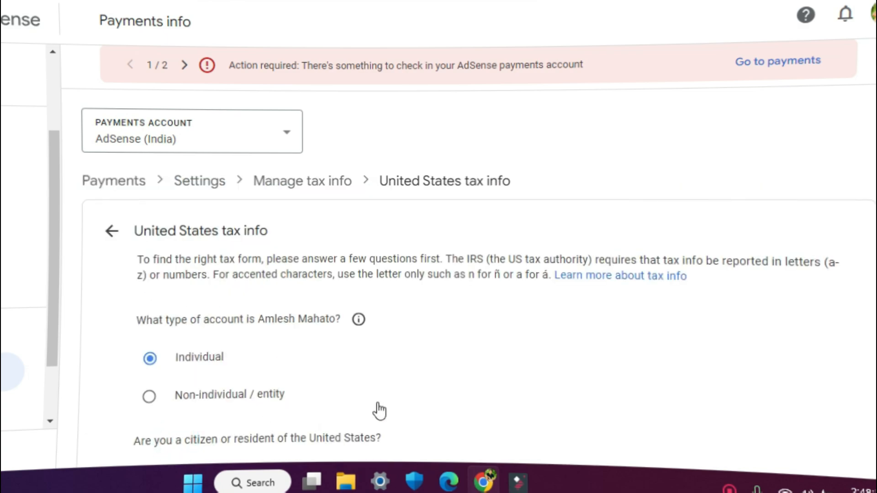
scroll(366, 408, down, 2)
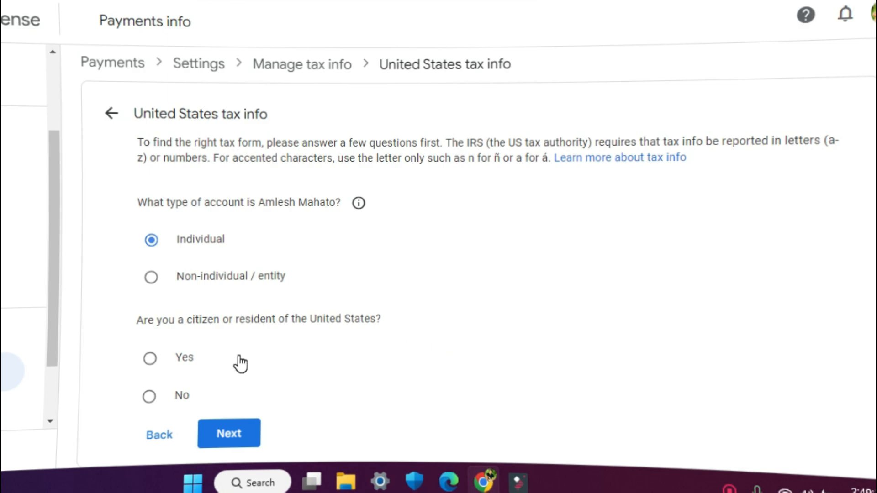
click(150, 397)
click(227, 434)
Step: Choose W-8BEN as the W-8 tax form type and start that form
scroll(354, 405, down, 3)
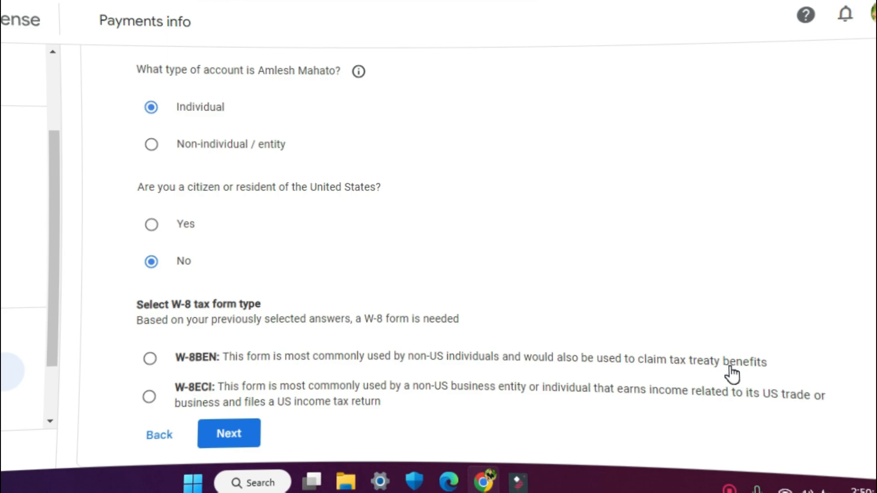
click(150, 362)
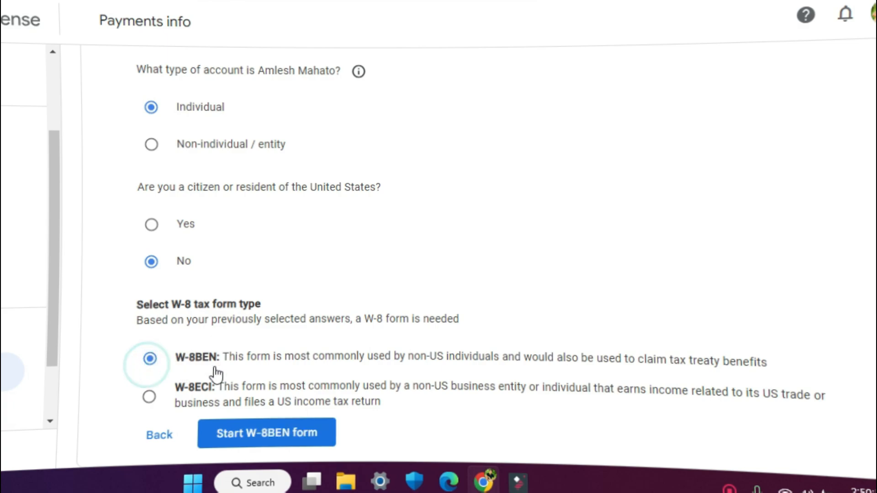
click(287, 436)
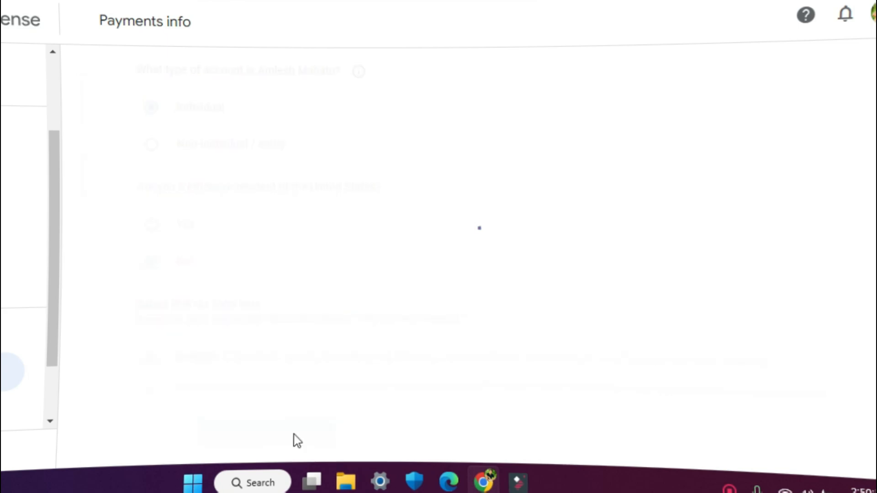
Step: Leave the optional DBA name empty and set the country of citizenship to India in the tax identity section
click(214, 186)
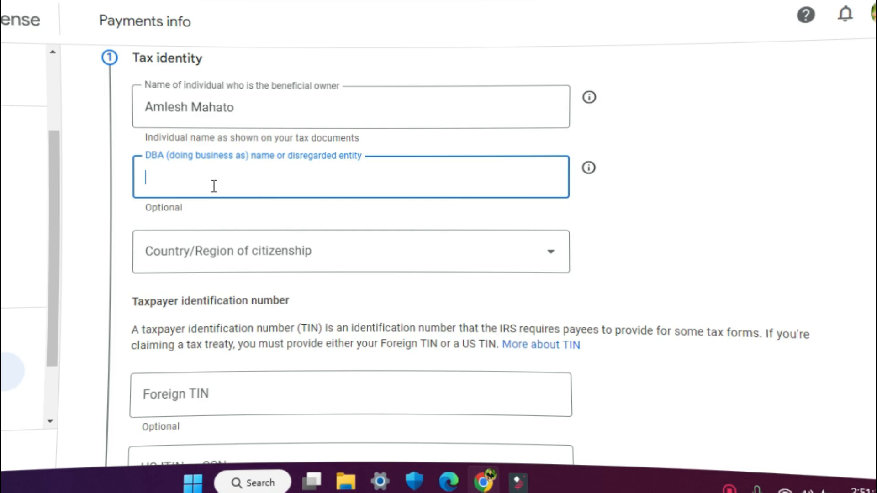
click(213, 252)
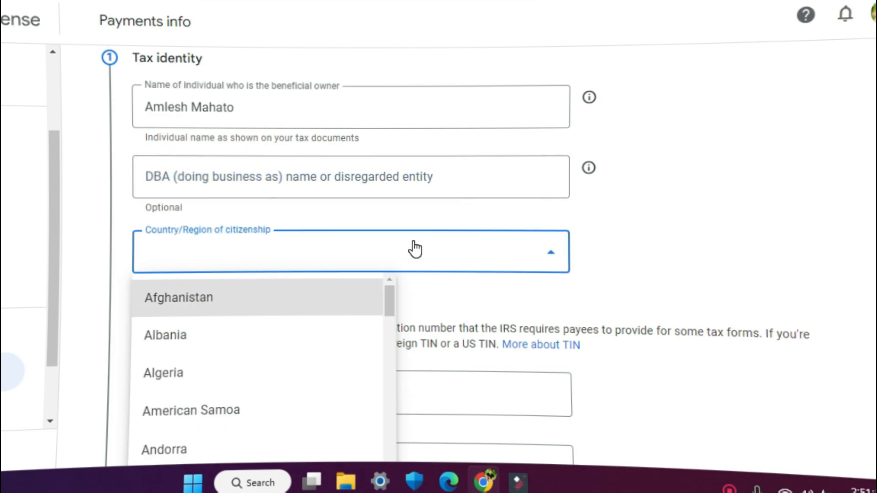
scroll(313, 415, down, 3)
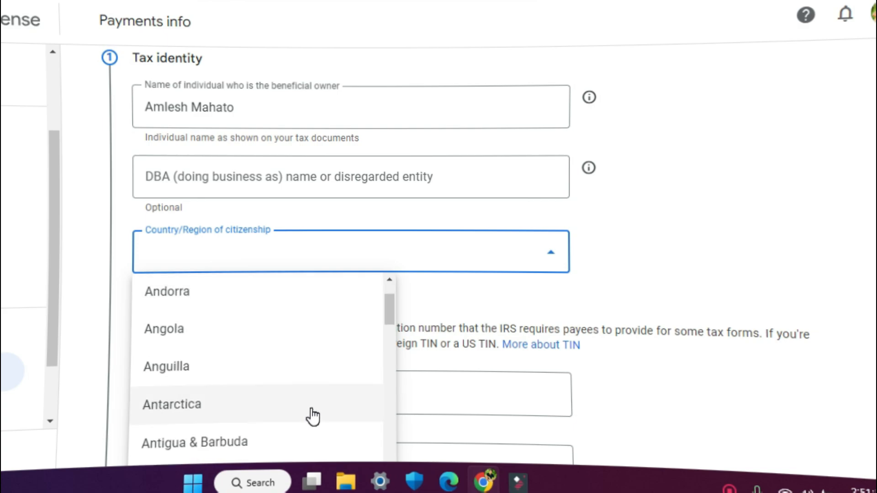
scroll(313, 415, down, 20)
scroll(313, 415, down, 6)
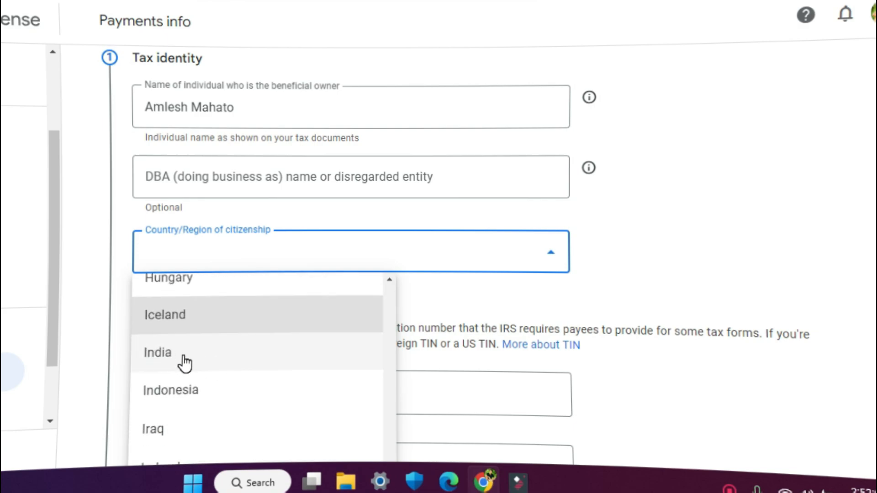
click(184, 358)
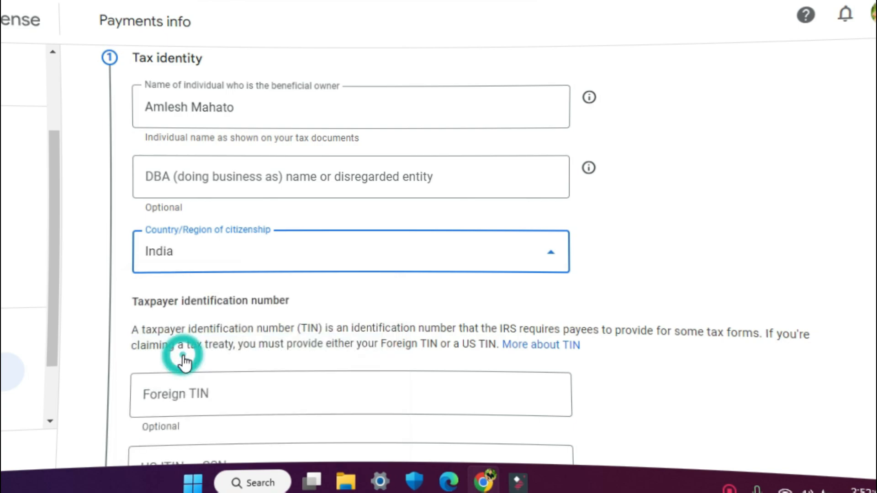
Step: Enter the taxpayer's foreign tax ID as the Foreign TIN and continue to the address section
scroll(192, 274, down, 5)
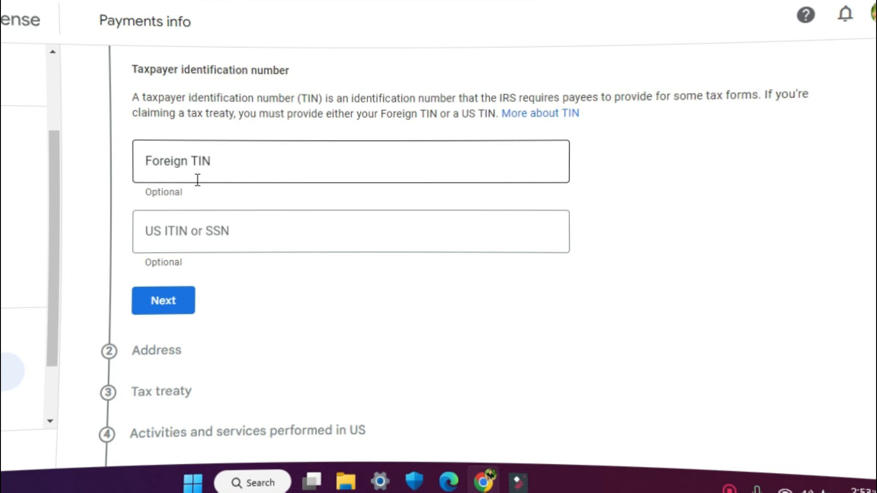
click(221, 157)
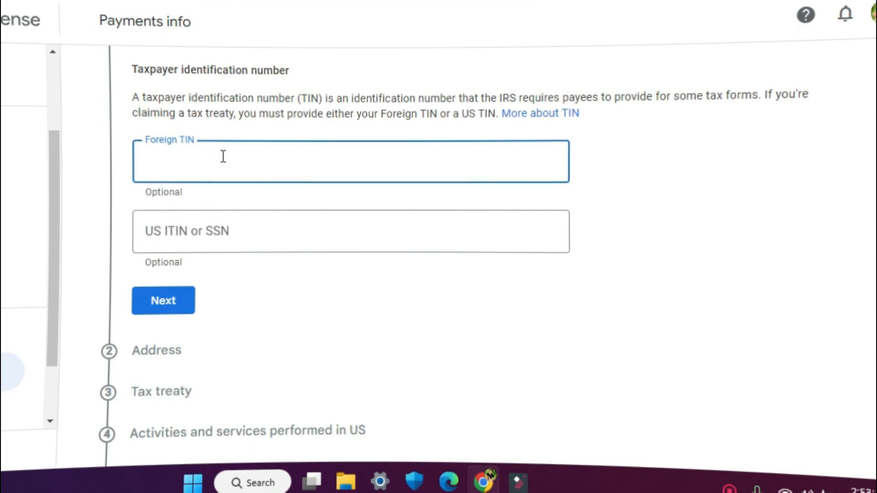
key(ctrl+v)
click(174, 301)
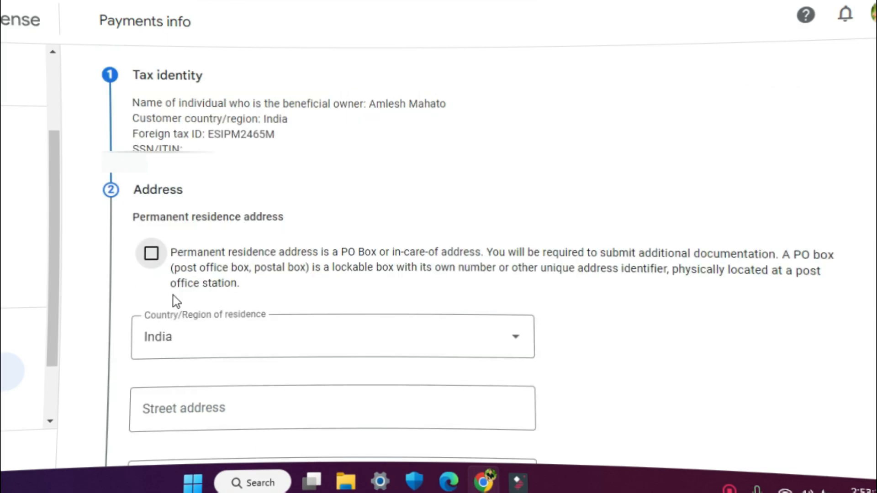
Step: Mark the permanent residence address as a PO Box or in-care-of address
scroll(274, 296, down, 3)
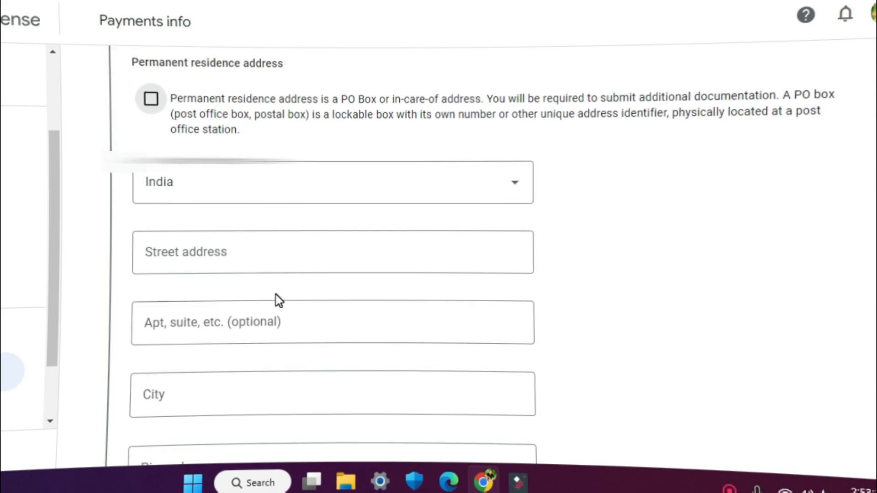
scroll(276, 298, up, 2)
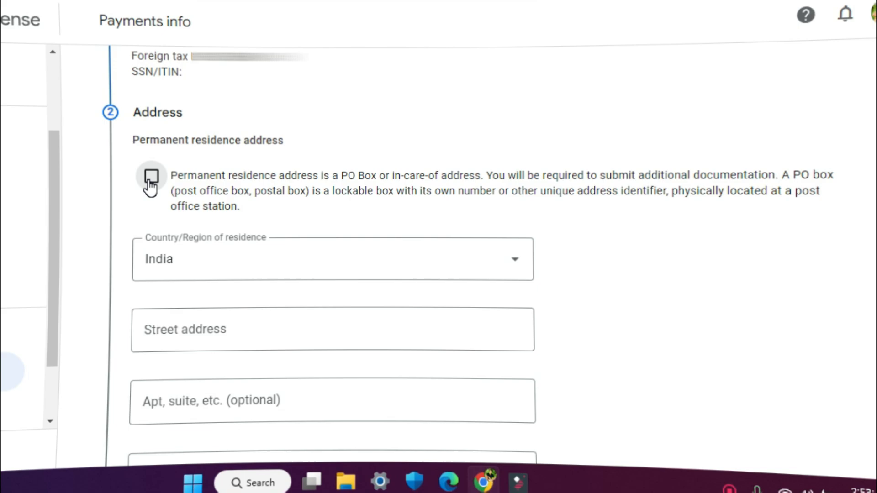
click(150, 179)
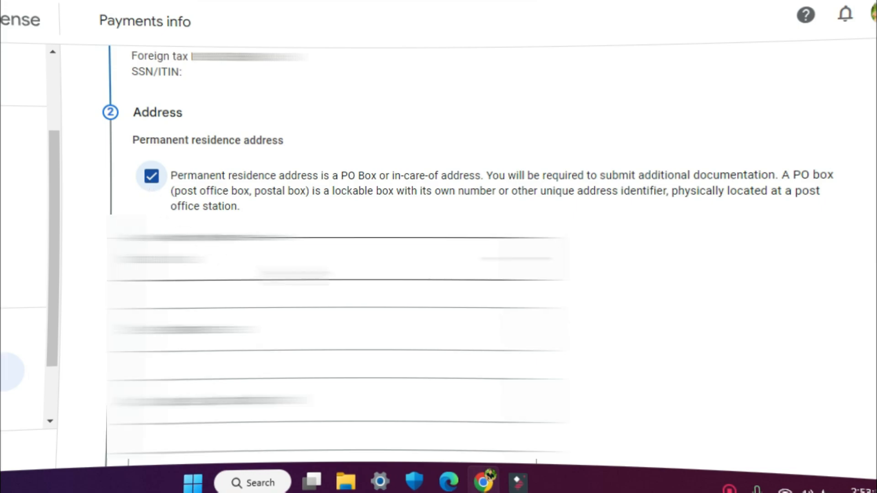
Step: Fill in the permanent residence address in India using the suggested saved address
scroll(438, 229, down, 2)
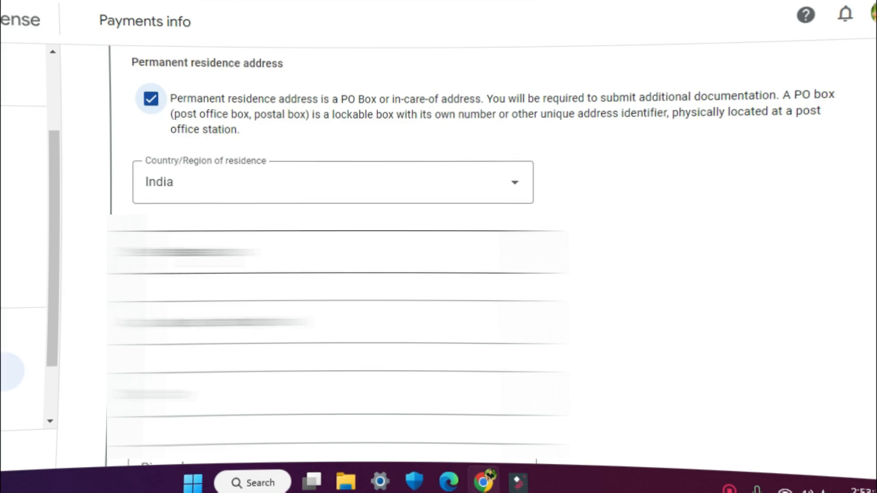
click(305, 258)
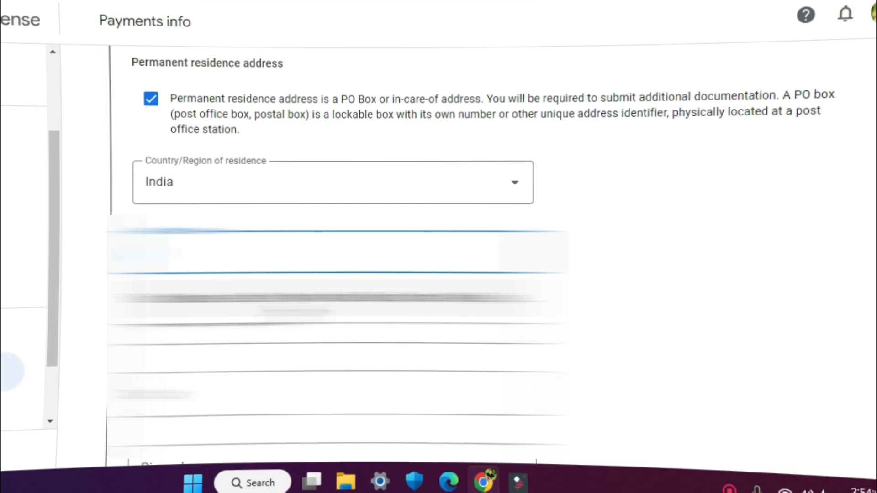
click(296, 311)
scroll(321, 325, down, 1)
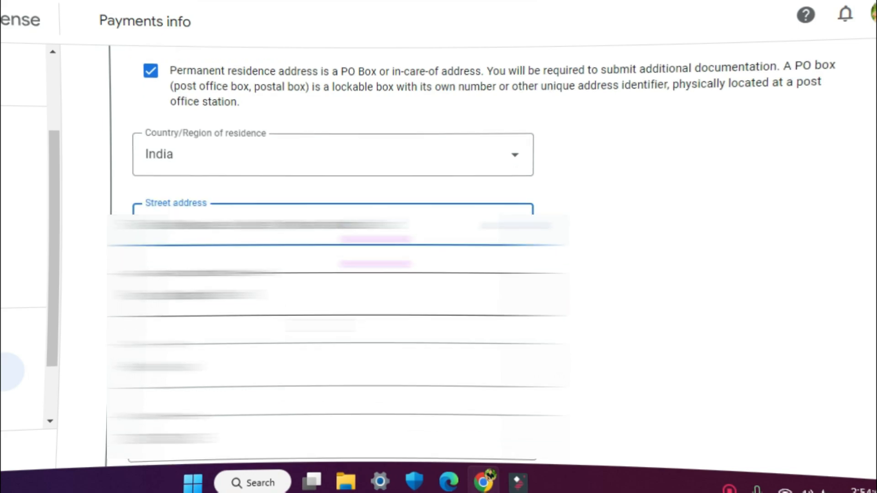
Step: Mark the mailing address as the same as the permanent residence address and continue to the tax treaty section
scroll(320, 325, down, 3)
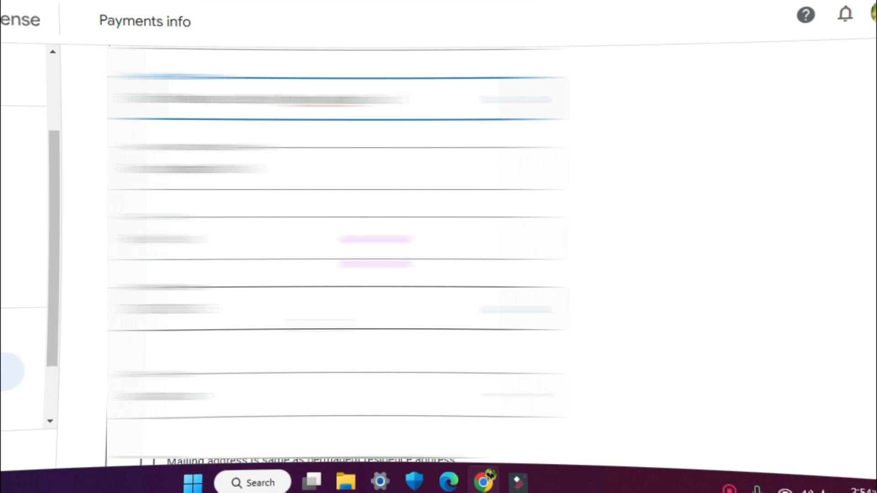
scroll(320, 325, down, 5)
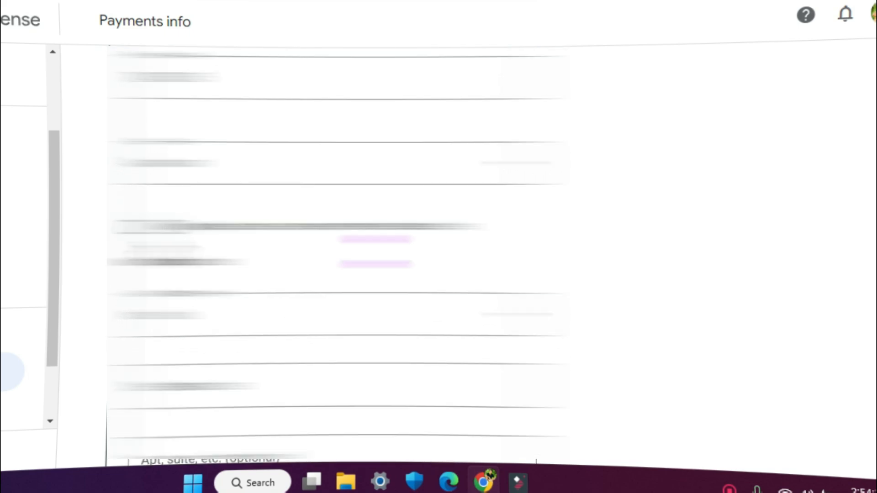
click(151, 227)
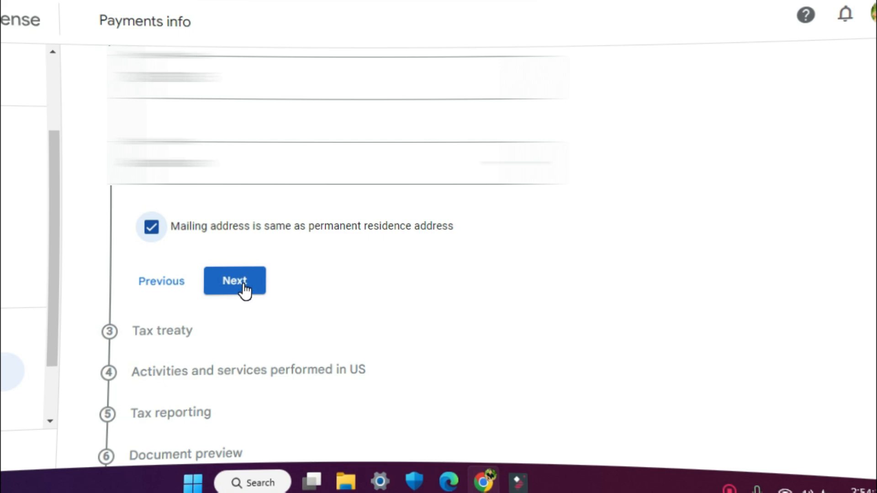
click(244, 286)
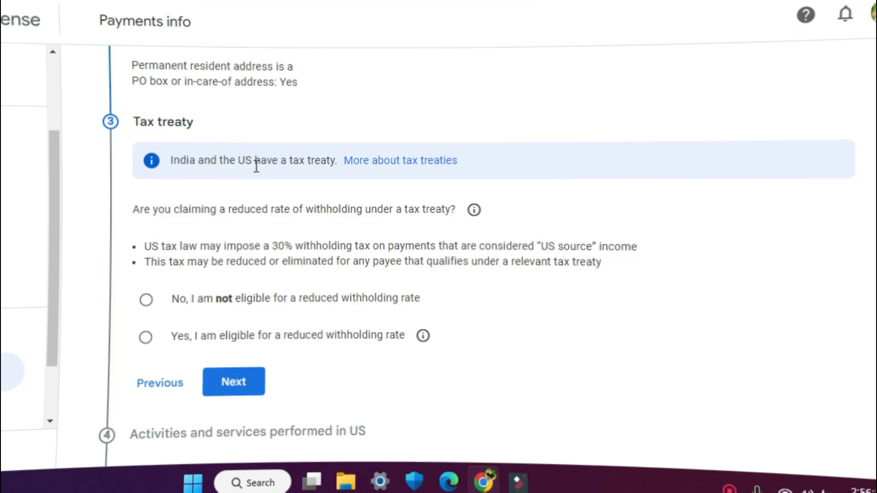
Step: Claim eligibility for a reduced withholding rate and tick the declaration of residence in a treaty country
click(147, 340)
click(145, 340)
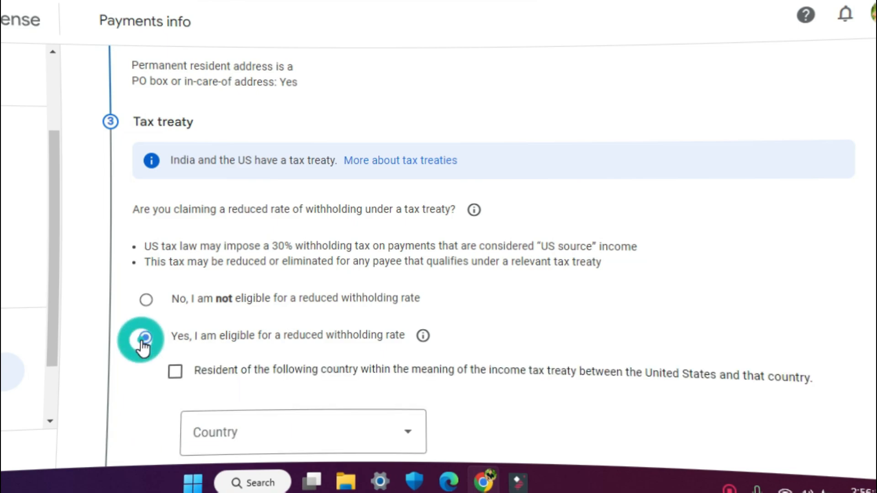
scroll(182, 360, down, 2)
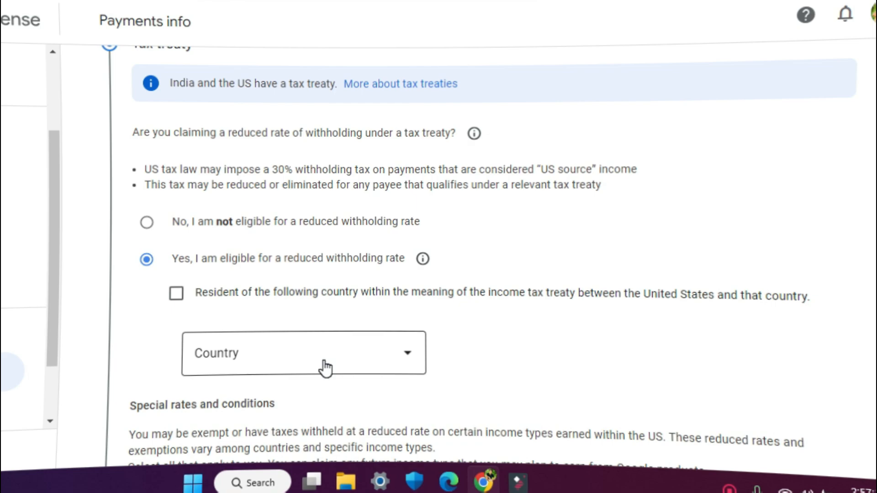
click(177, 295)
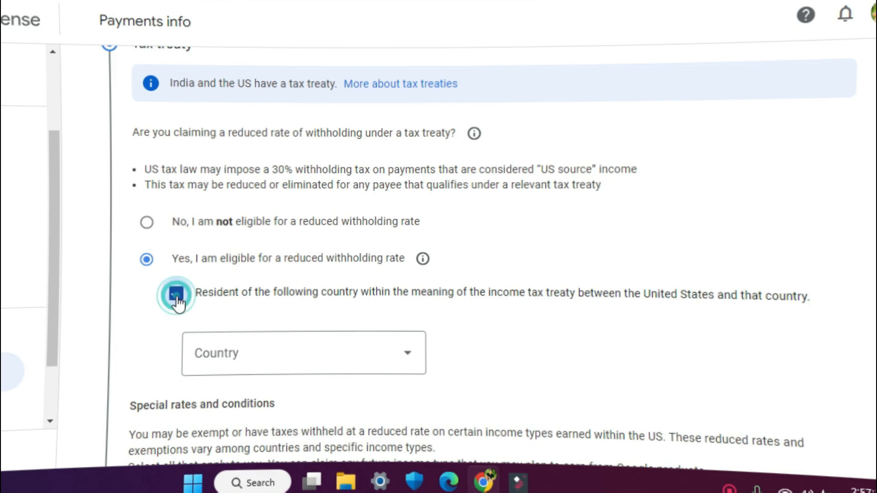
Step: Set the treaty residence country to India
click(269, 364)
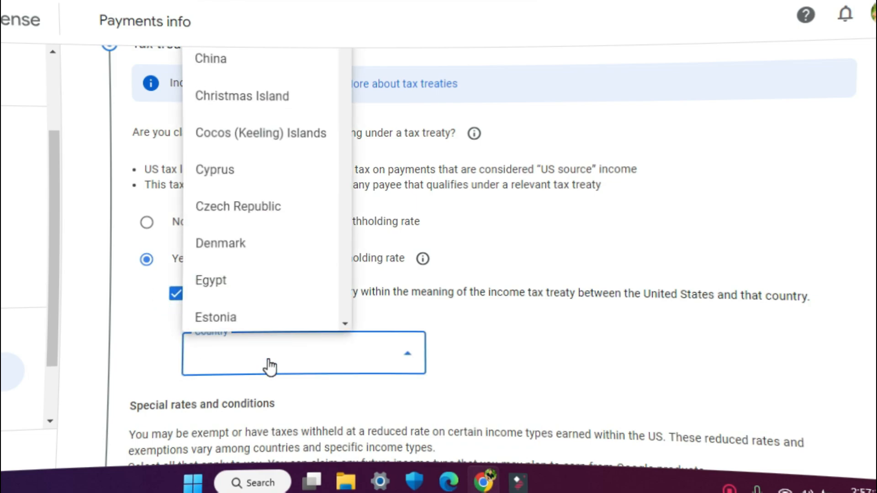
scroll(268, 365, down, 8)
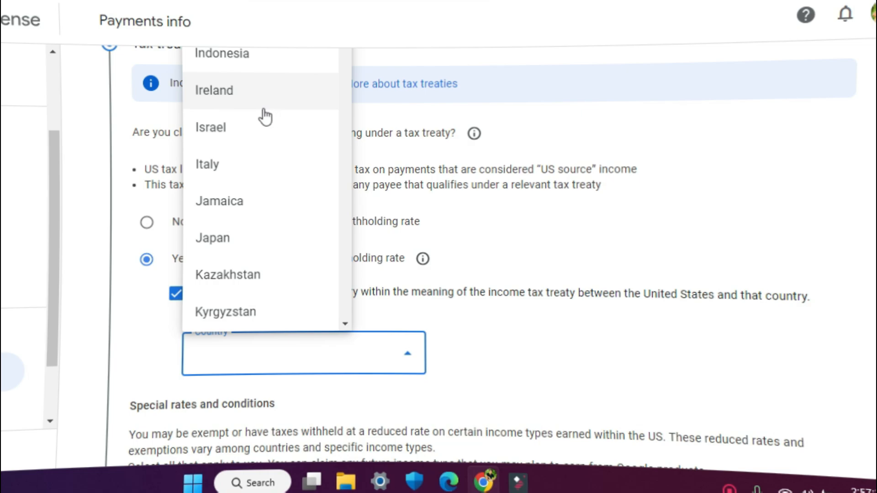
scroll(263, 149, up, 2)
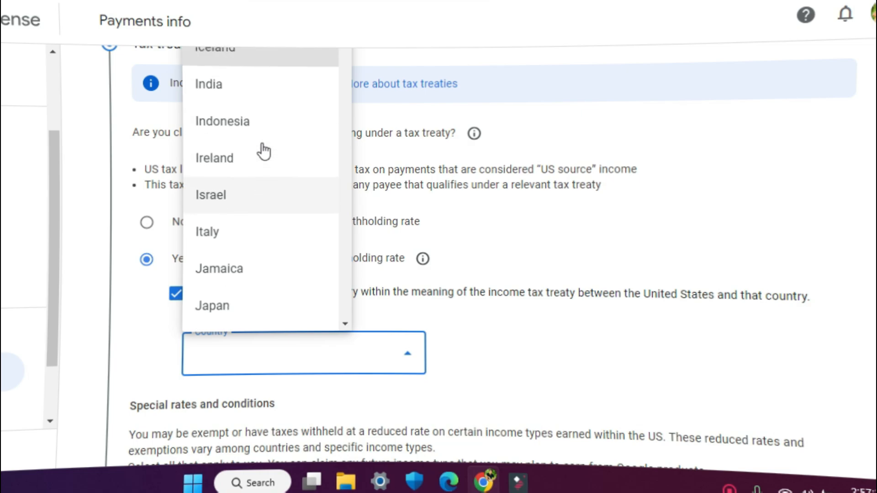
click(235, 109)
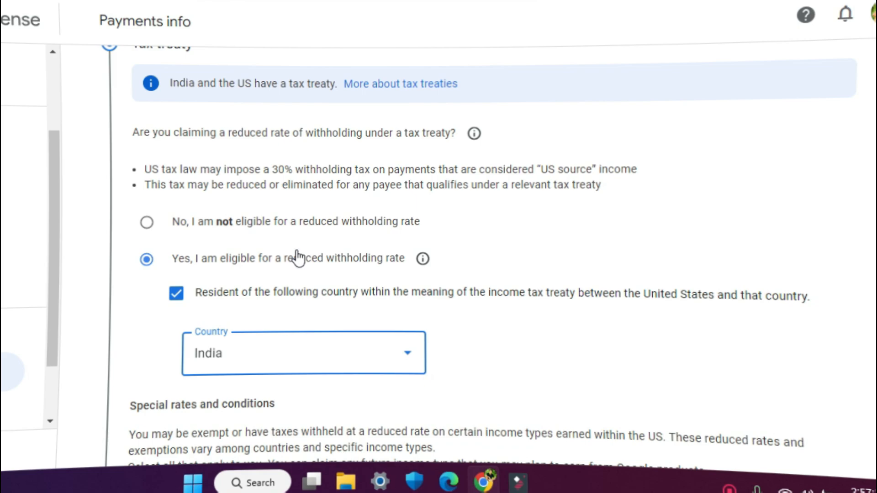
Step: Claim the special rate for Other Copyright Royalties under Article 12 and paragraph 2A II
scroll(298, 258, down, 3)
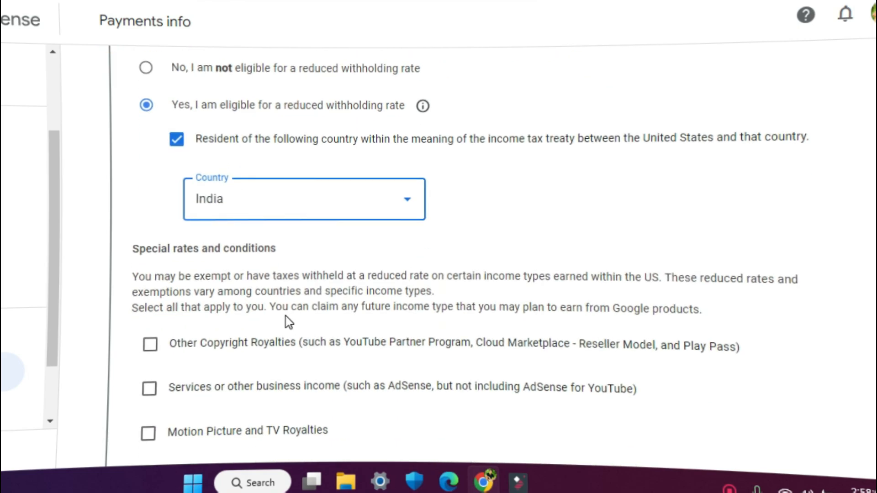
scroll(286, 323, down, 2)
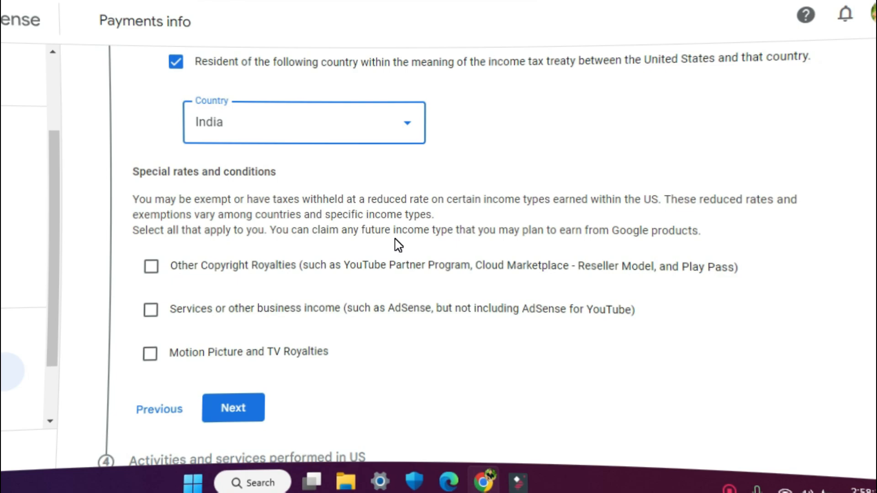
click(153, 273)
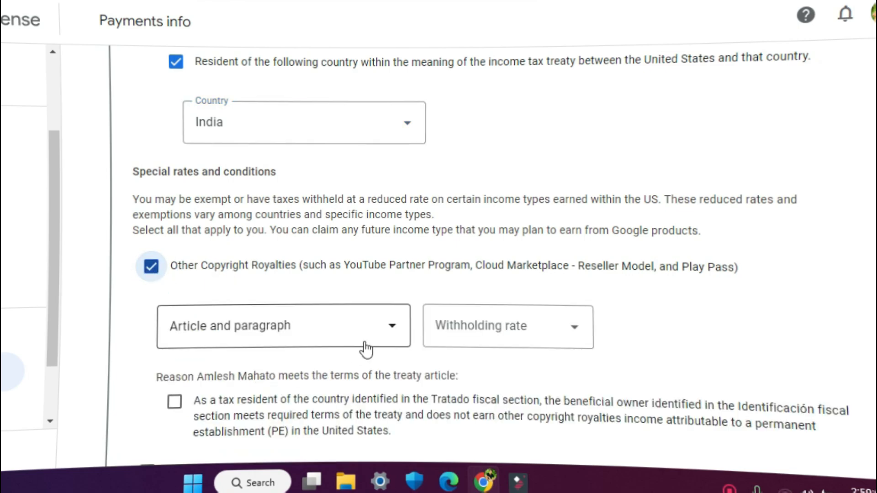
click(395, 328)
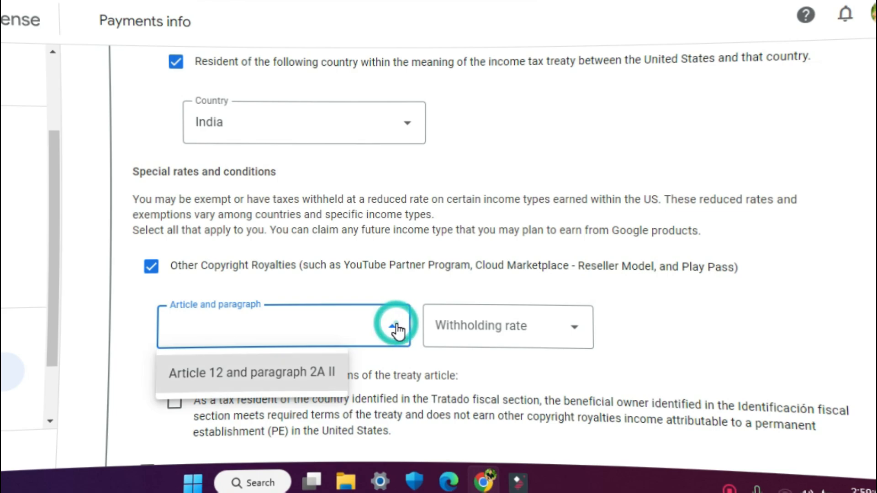
click(238, 369)
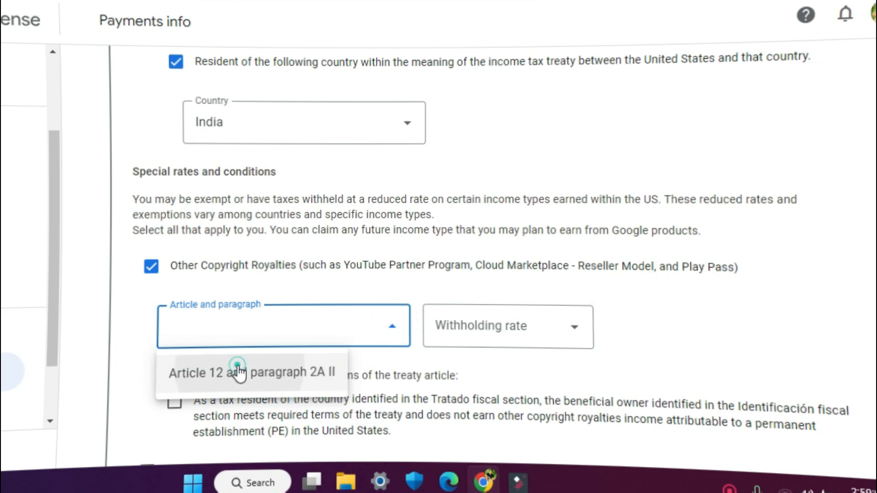
Step: Set the copyright royalties withholding rate to 15% (Reduced treaty rate) and tick the tax resident declaration for that treaty article
click(548, 326)
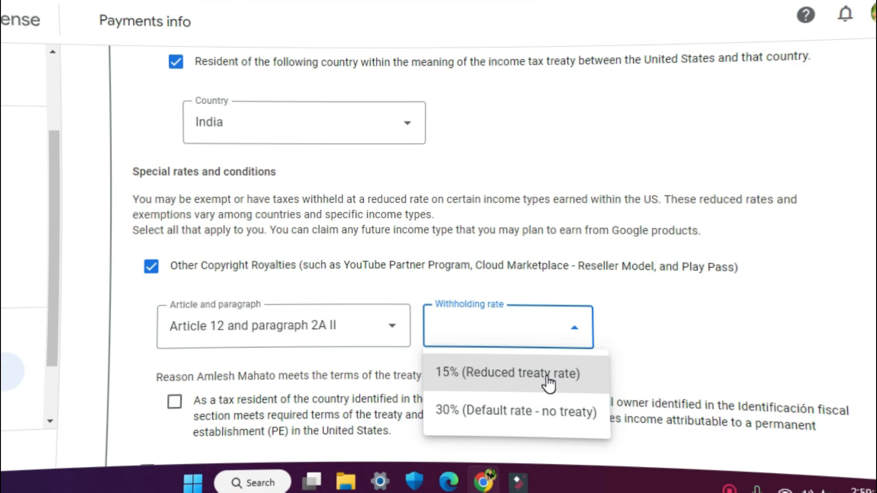
click(548, 381)
click(555, 325)
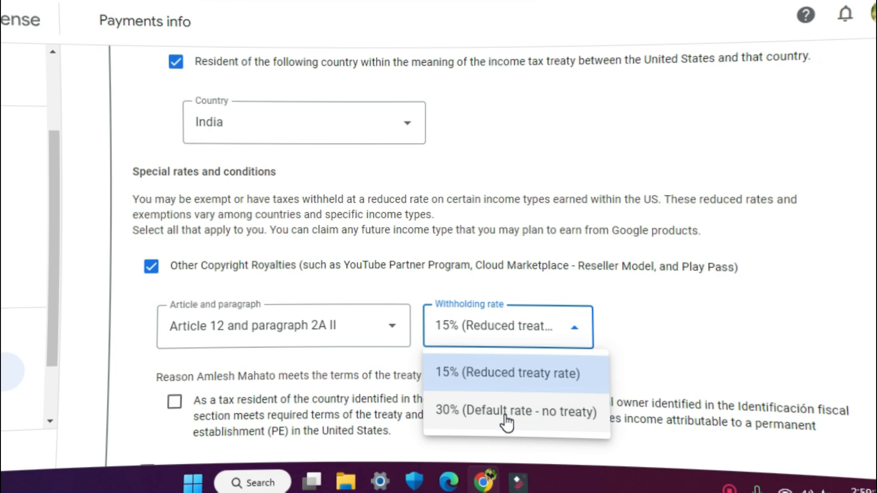
click(662, 316)
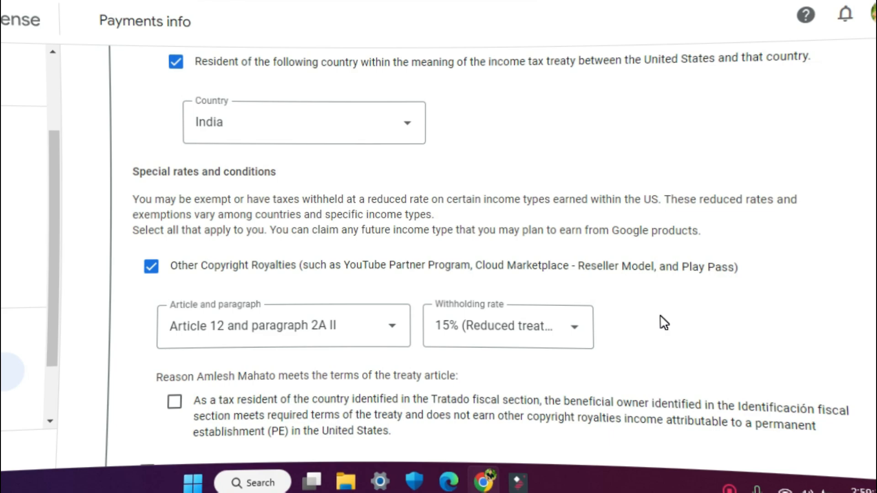
scroll(648, 322, down, 3)
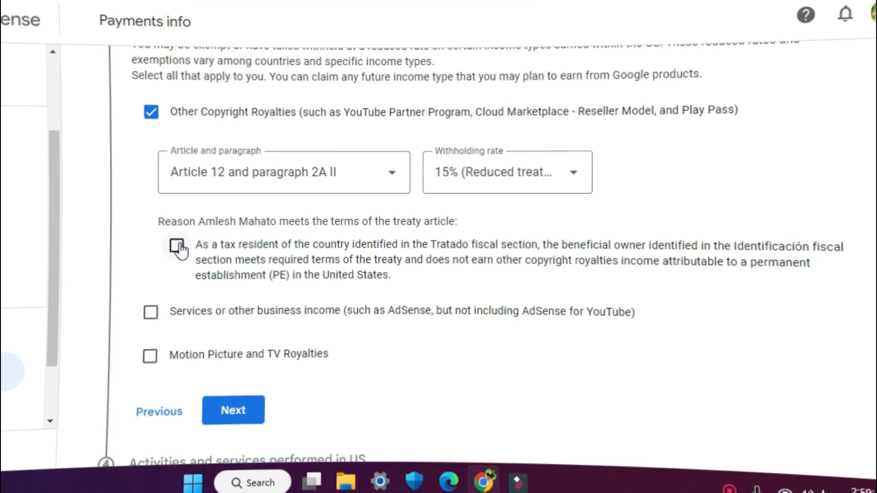
click(253, 279)
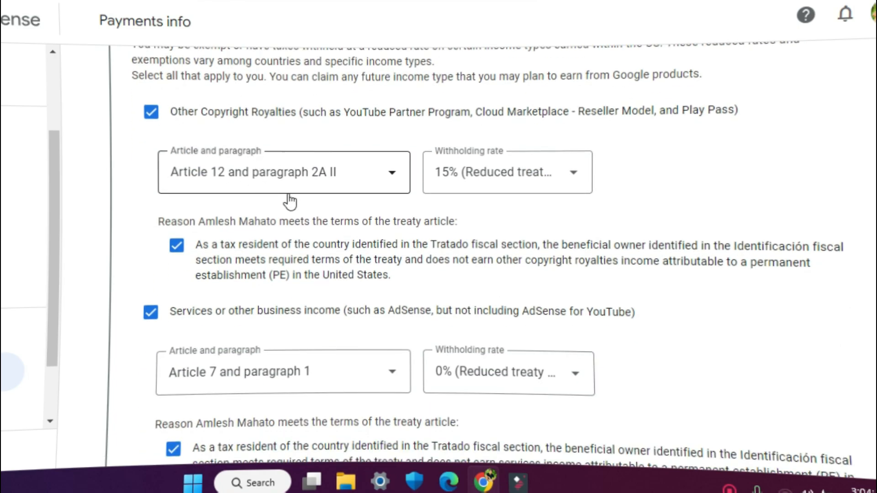
Step: Set the Motion Picture and TV Royalties rate to 15% (Reduced treaty rate), tick its tax resident declaration and continue
scroll(282, 188, down, 6)
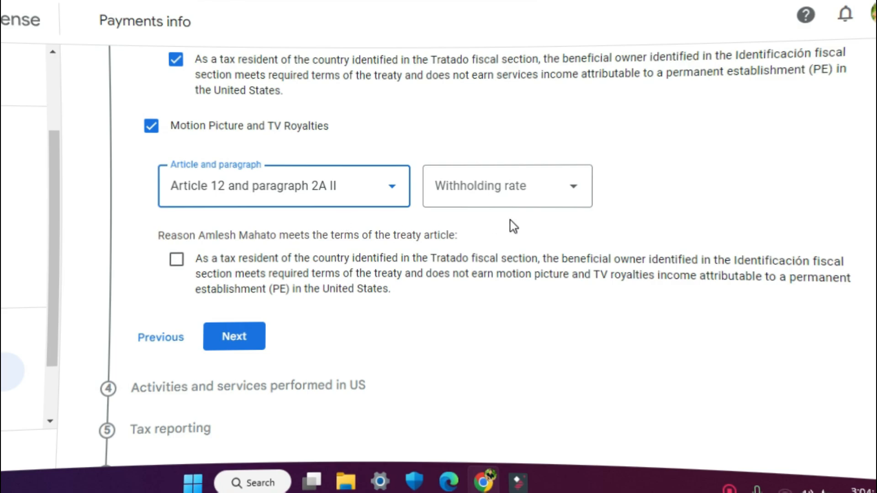
click(507, 190)
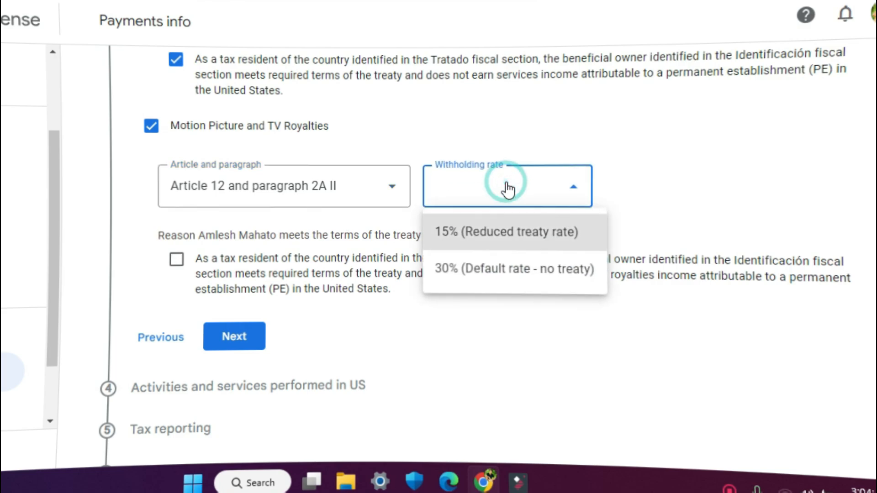
click(518, 237)
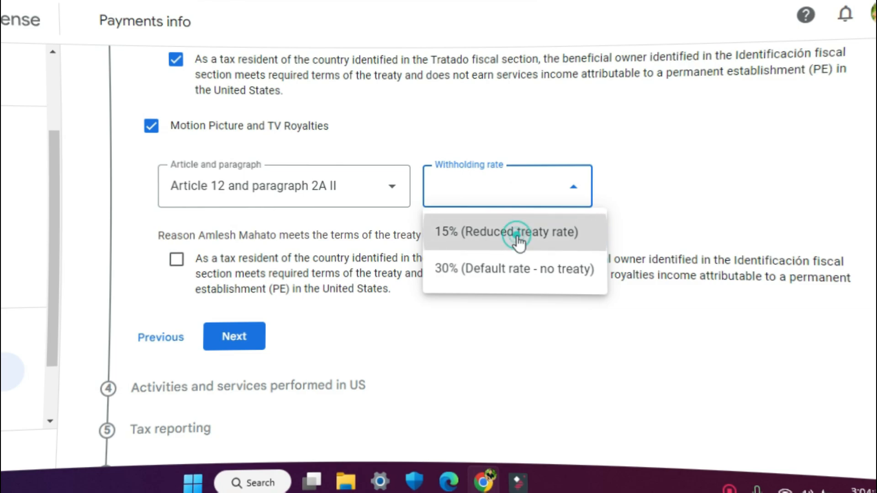
click(297, 254)
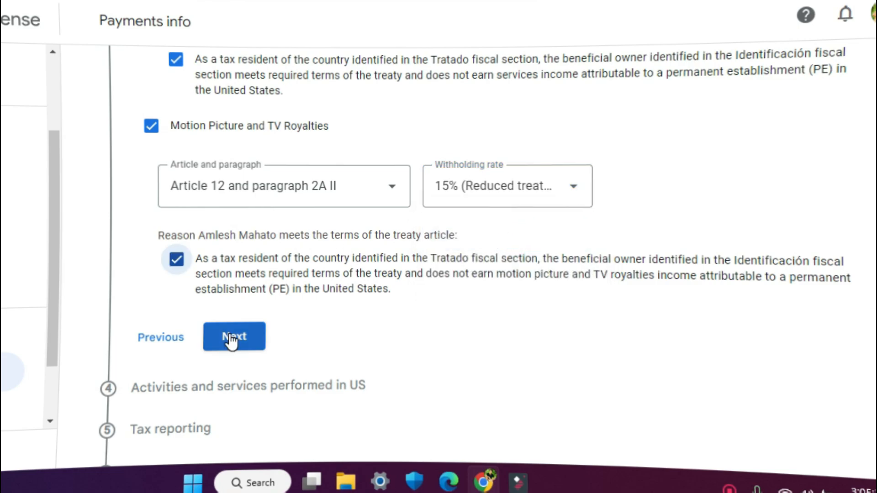
click(245, 340)
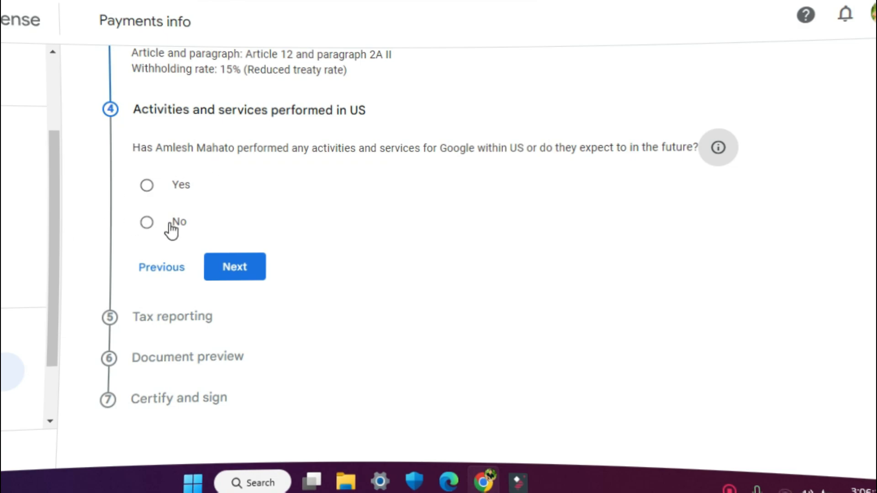
Step: Answer No to activities performed in the US, certify that services are performed solely outside the US, and continue
click(148, 232)
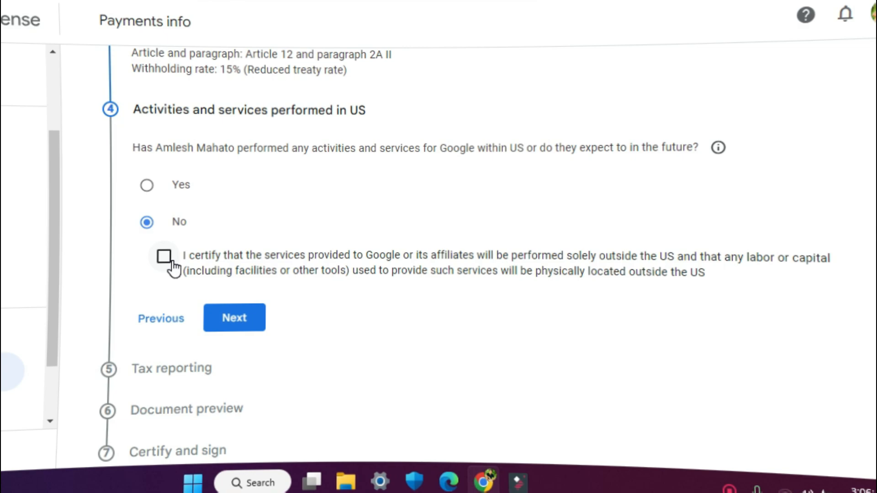
click(167, 264)
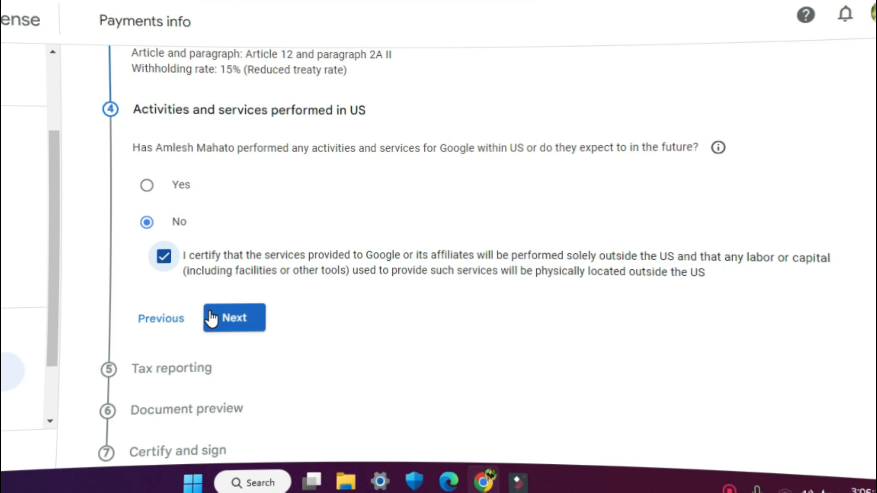
click(241, 321)
Step: Accept the paperless delivery agreement for US tax documents and continue to the document preview
scroll(303, 331, down, 3)
scroll(804, 343, down, 2)
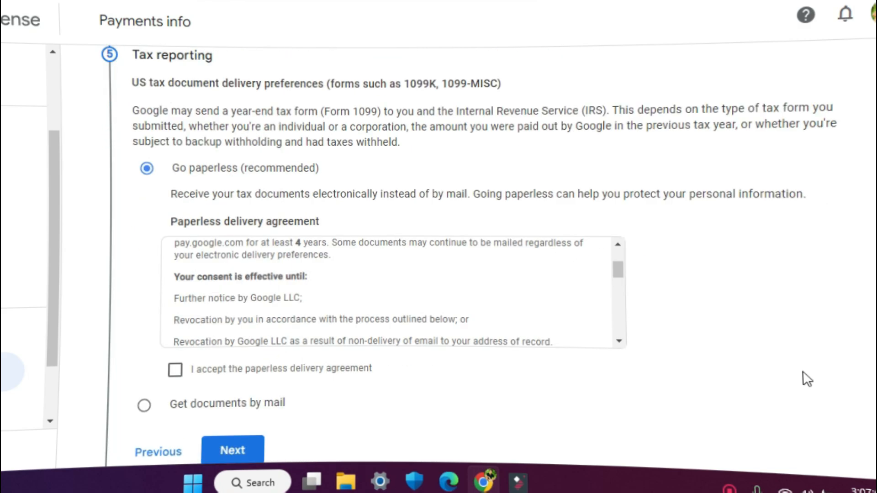
scroll(811, 386, down, 3)
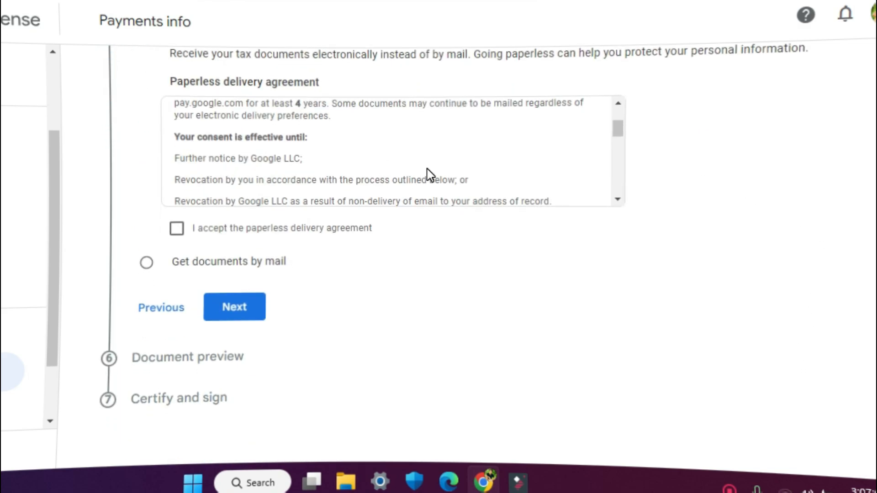
scroll(429, 173, up, 2)
scroll(430, 174, down, 5)
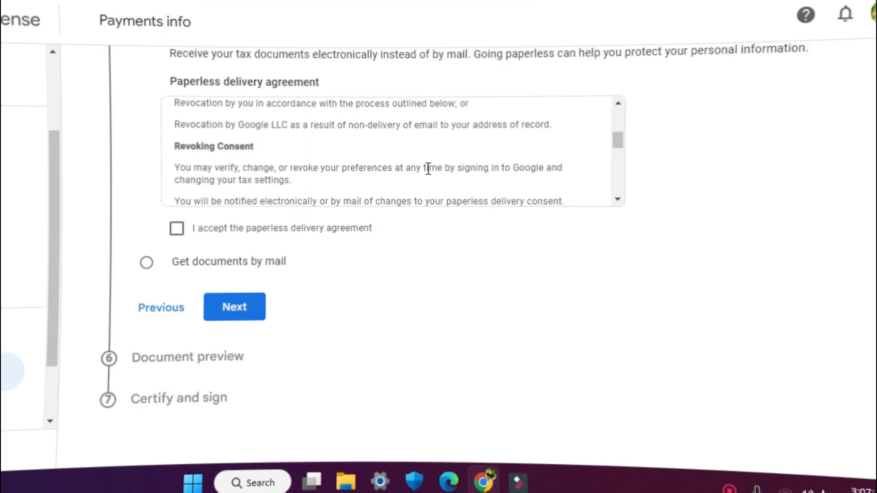
scroll(429, 174, down, 4)
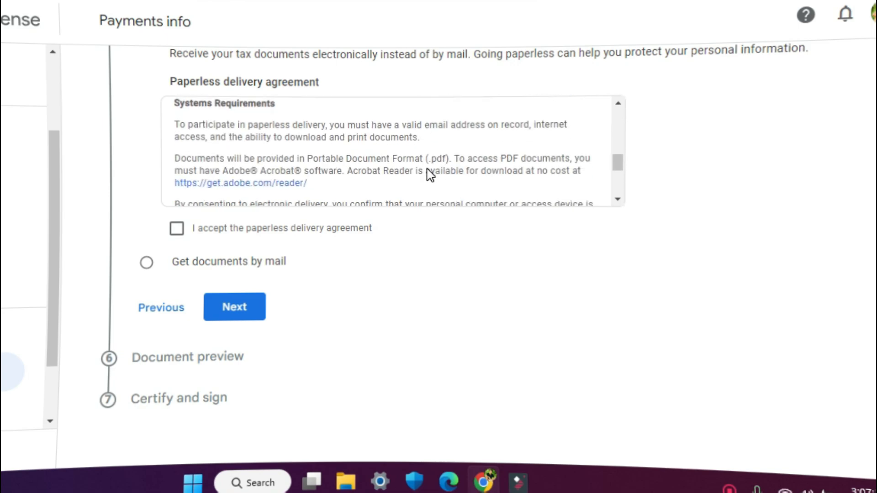
click(177, 231)
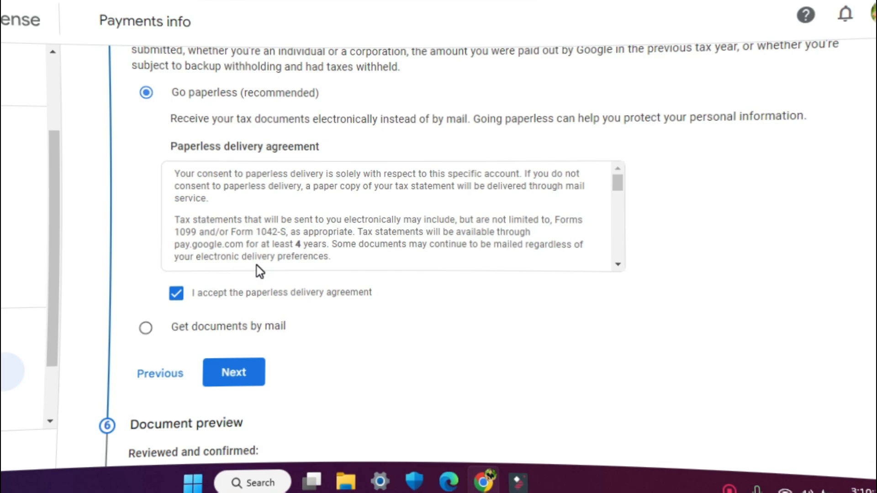
click(234, 373)
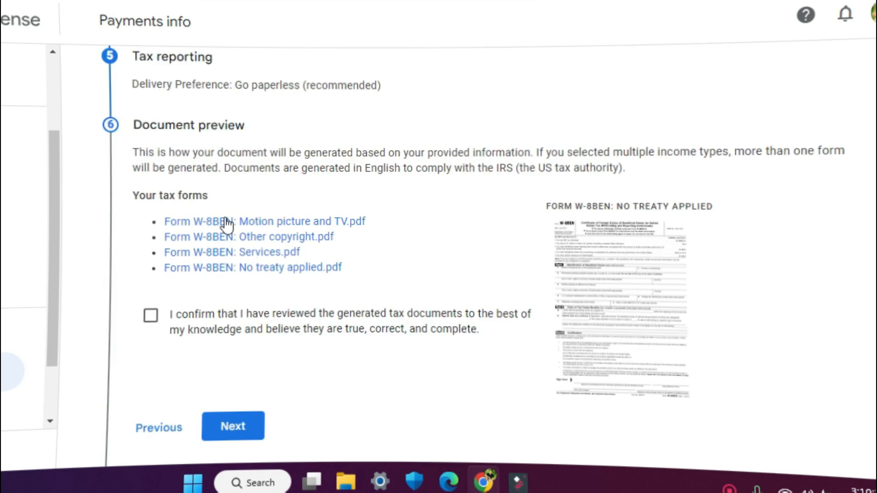
Step: Confirm the generated W-8BEN documents as reviewed, continue, and tick the tax form certification under penalties of perjury
click(152, 320)
scroll(326, 356, down, 2)
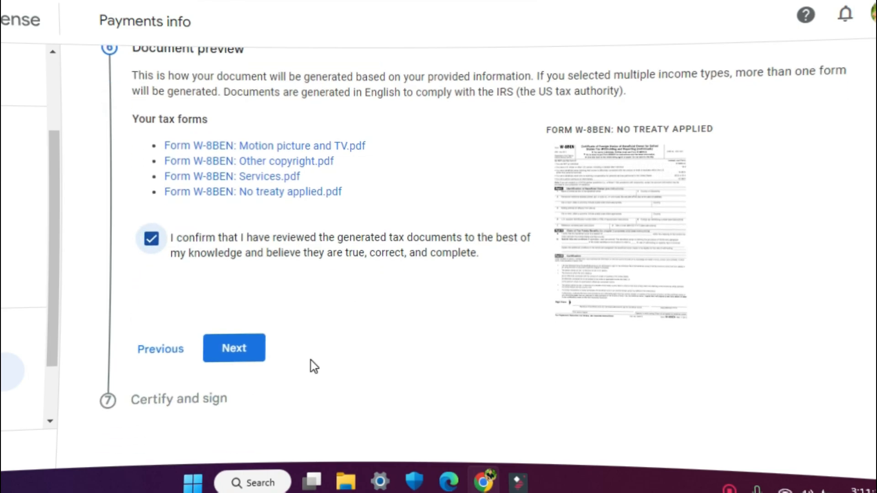
click(249, 352)
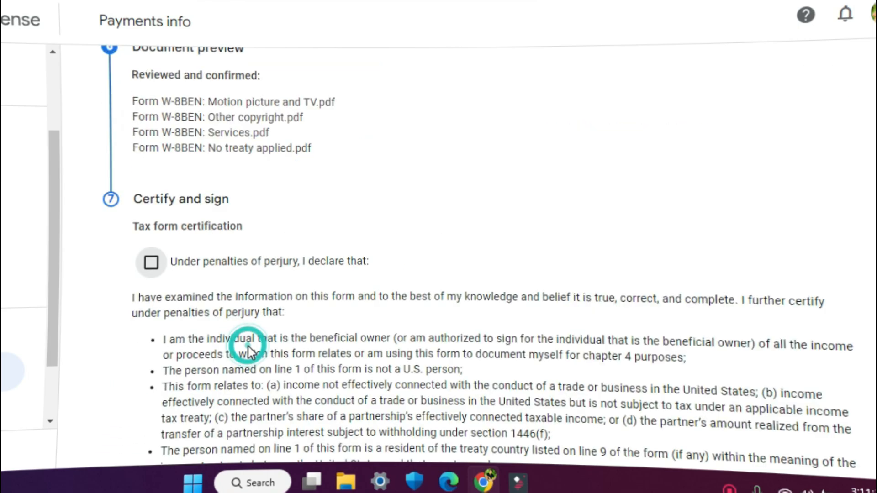
click(151, 262)
Step: Read through the certification statements and the terms of the unchanged status affidavit
scroll(198, 266, down, 9)
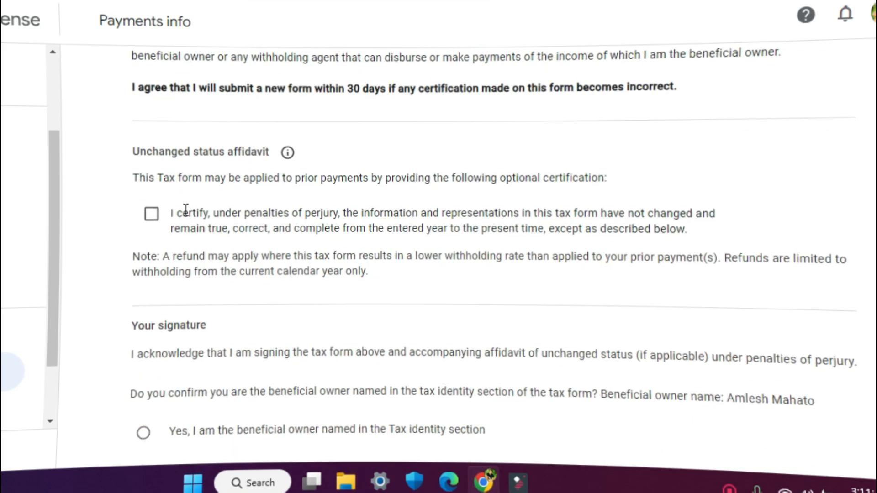
scroll(157, 215, up, 6)
scroll(164, 217, down, 3)
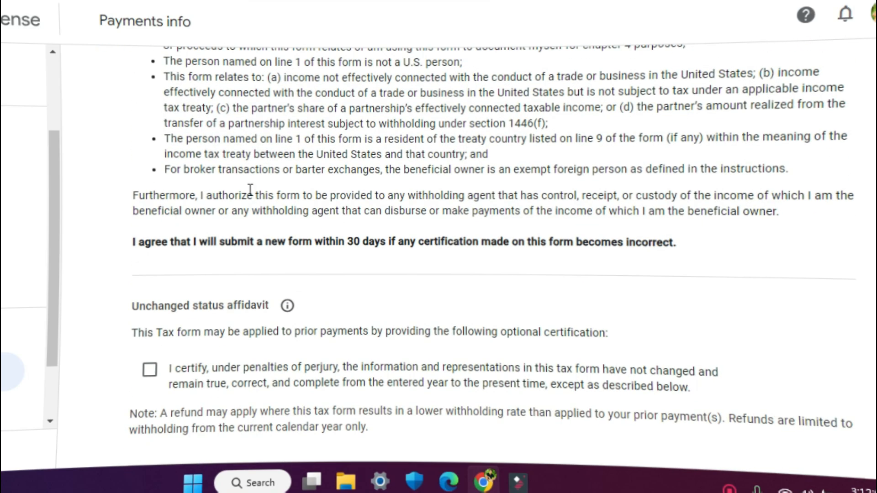
scroll(201, 258, down, 2)
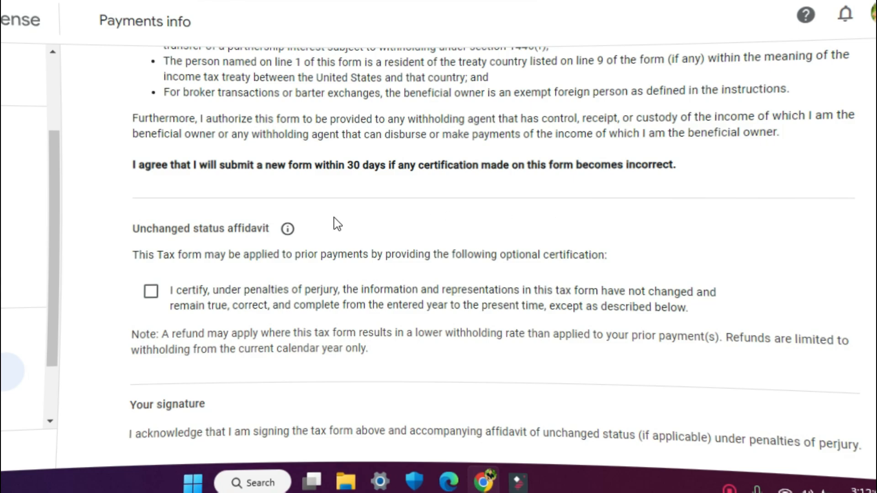
scroll(320, 215, up, 3)
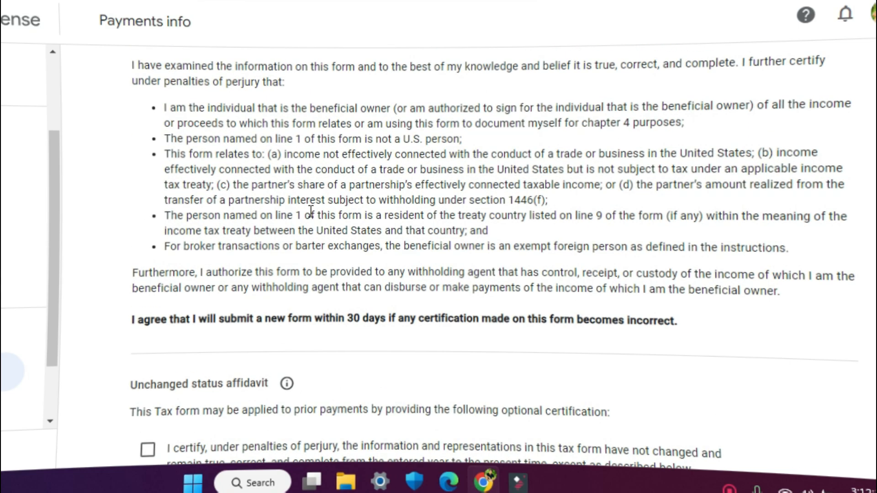
scroll(435, 265, down, 2)
scroll(456, 182, down, 1)
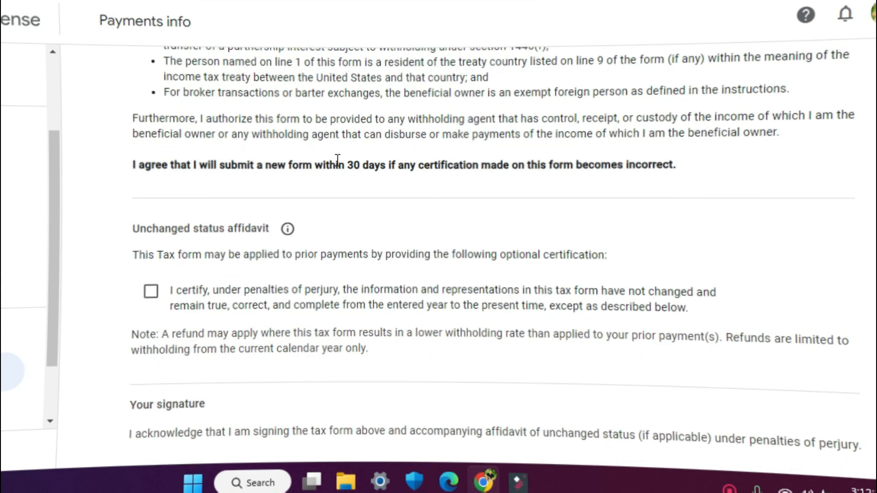
scroll(350, 162, up, 3)
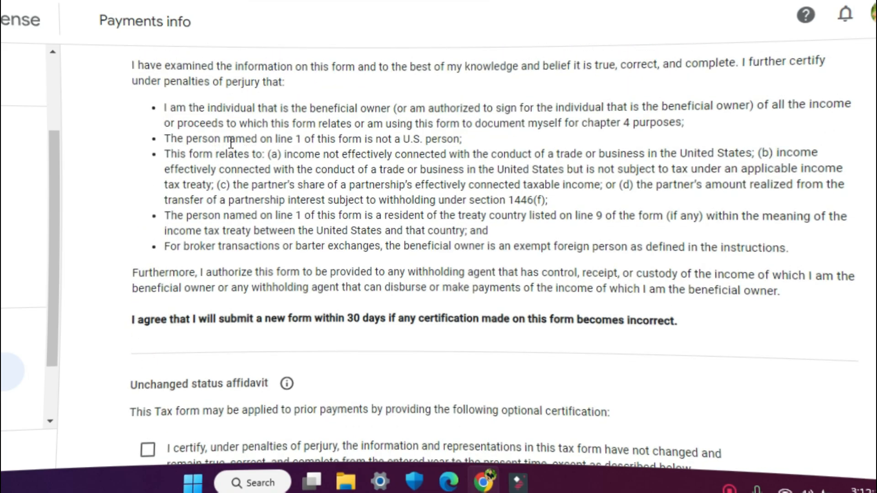
scroll(236, 146, down, 5)
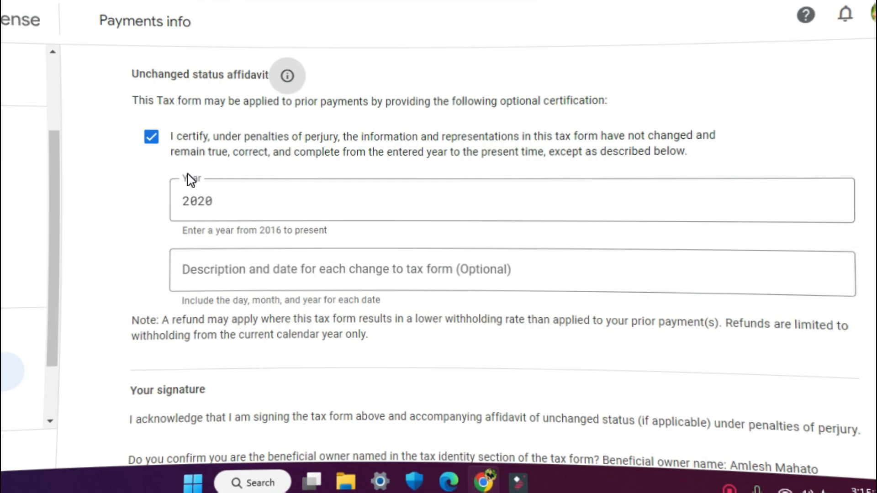
Step: Confirm being the beneficial owner named in the Tax identity section and submit the tax form
scroll(191, 180, down, 5)
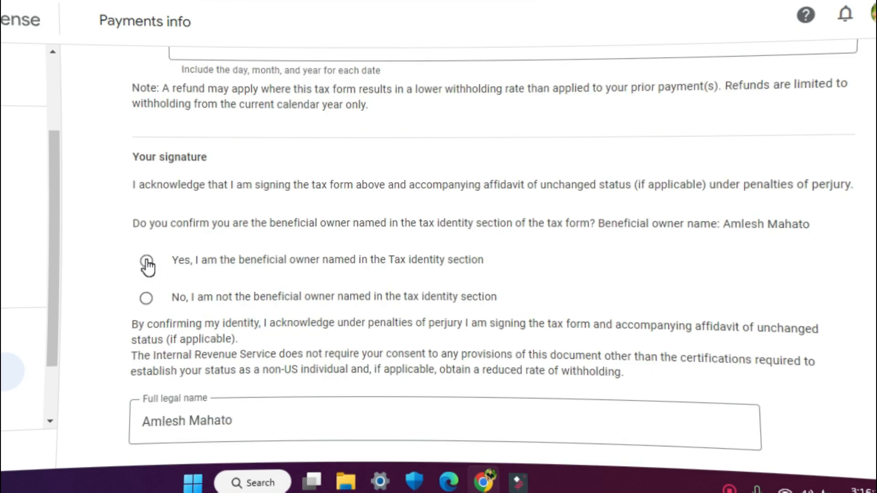
click(145, 261)
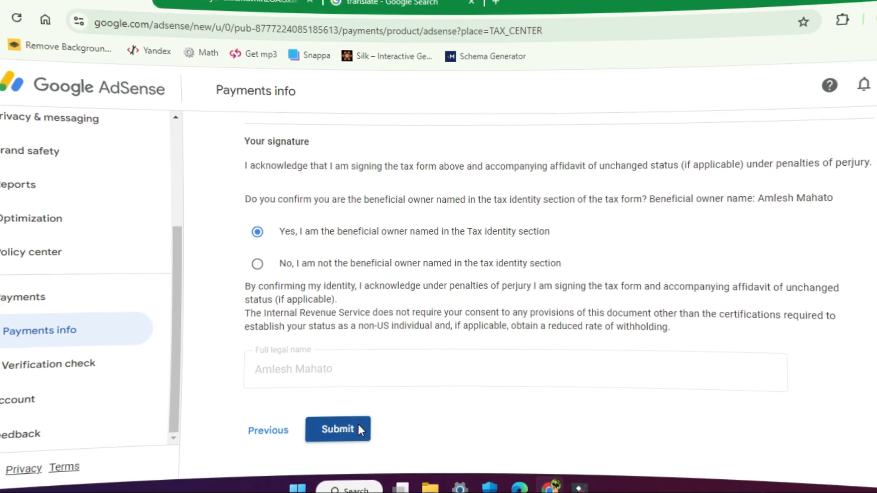
click(353, 446)
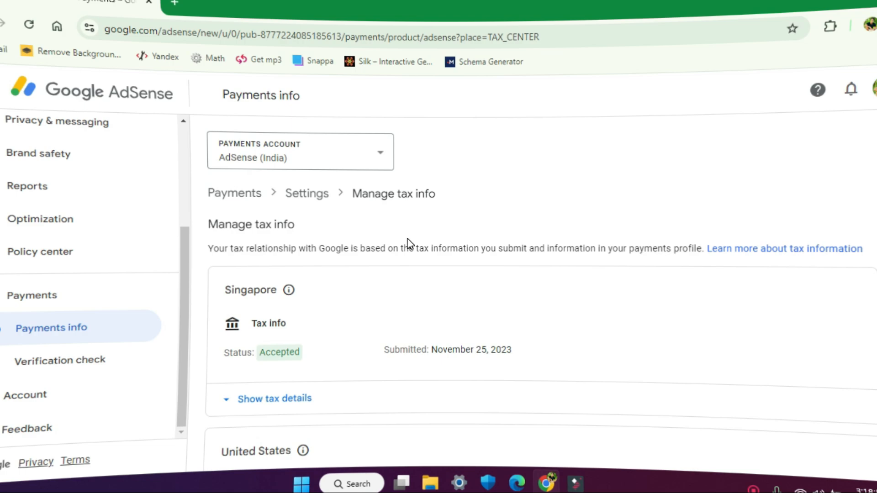